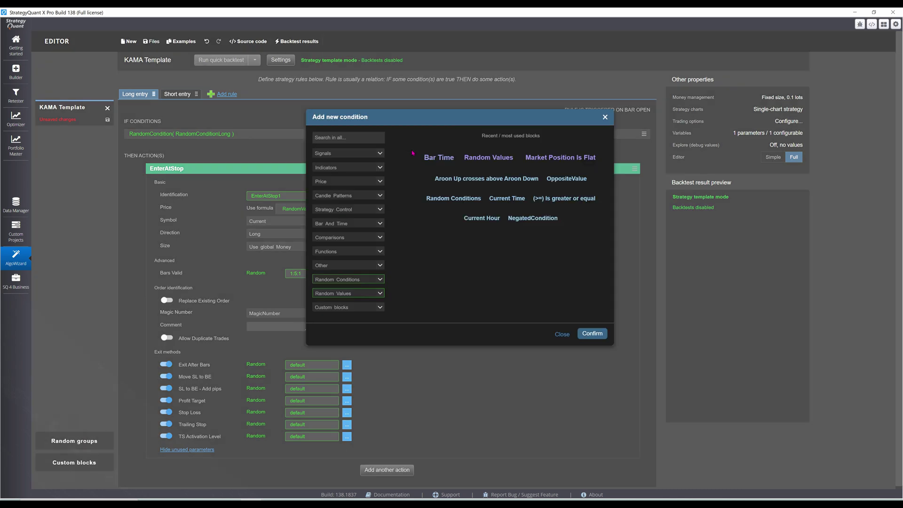
- Add an 'Is rising' comparison on Kaufman's Adaptive Moving Average to the long entry rule
click(349, 238)
click(338, 282)
click(474, 183)
click(592, 333)
click(167, 146)
click(319, 148)
text(kama)
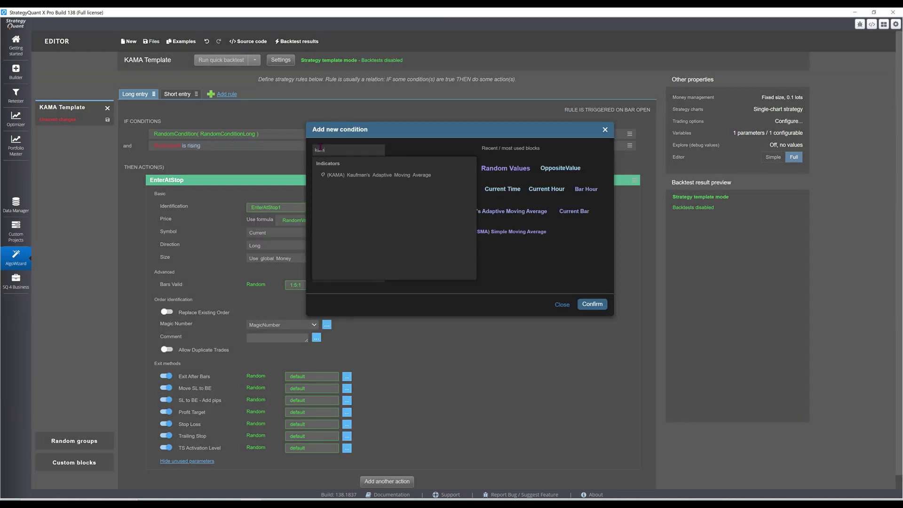
click(331, 175)
click(592, 312)
- Add an 'Is falling' comparison on Kaufman's Adaptive Moving Average to the short entry rule
click(177, 94)
click(390, 146)
click(348, 237)
click(339, 319)
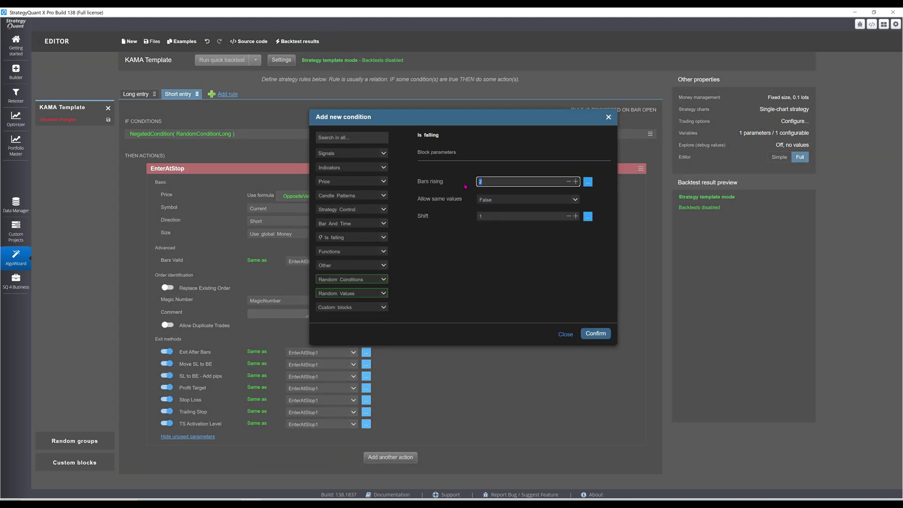
click(596, 333)
click(167, 145)
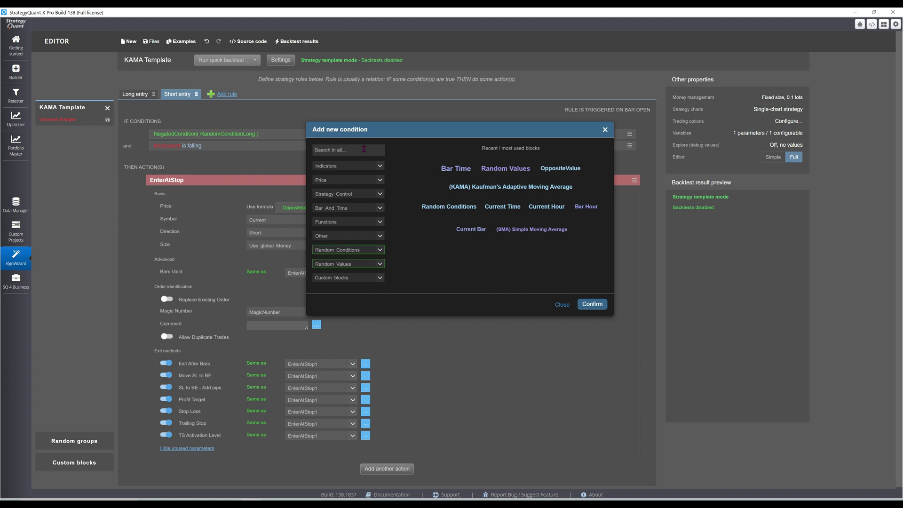
click(364, 149)
text(kama)
click(374, 176)
click(589, 311)
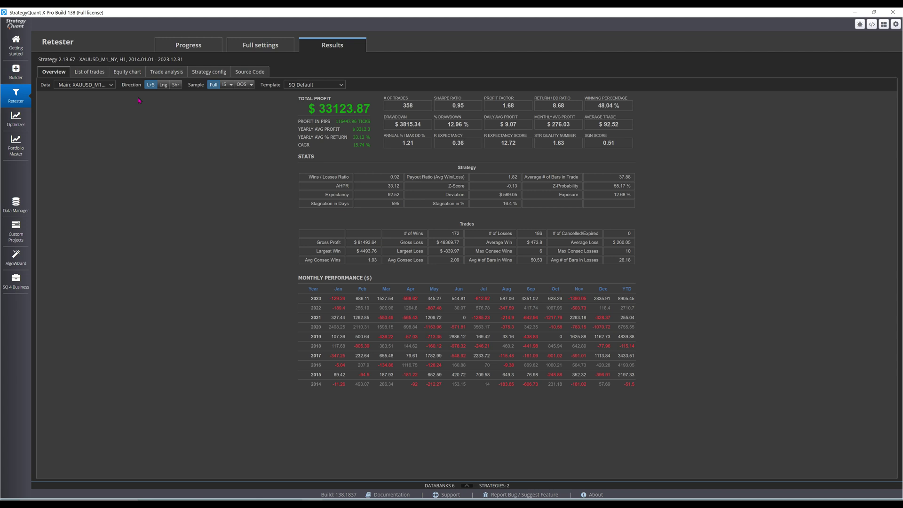
- Show the gold strategy's equity curve with drawdown in the Equity chart view
click(132, 73)
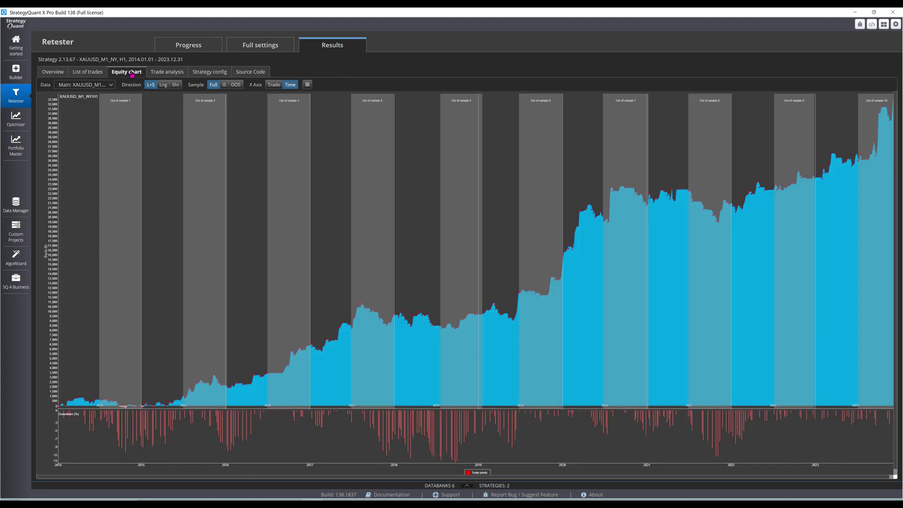